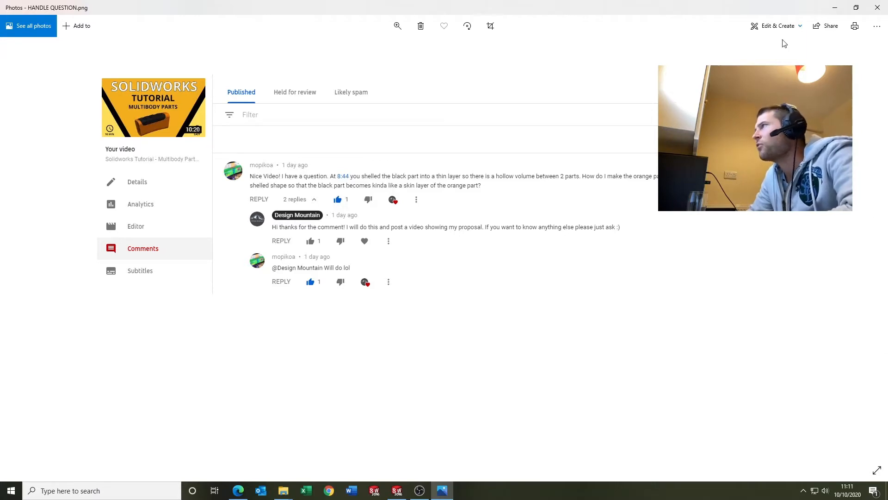
Switch to SOLIDWORKS and open the recent part OVERMOLDING.SLDPRT.
left_click(833, 8)
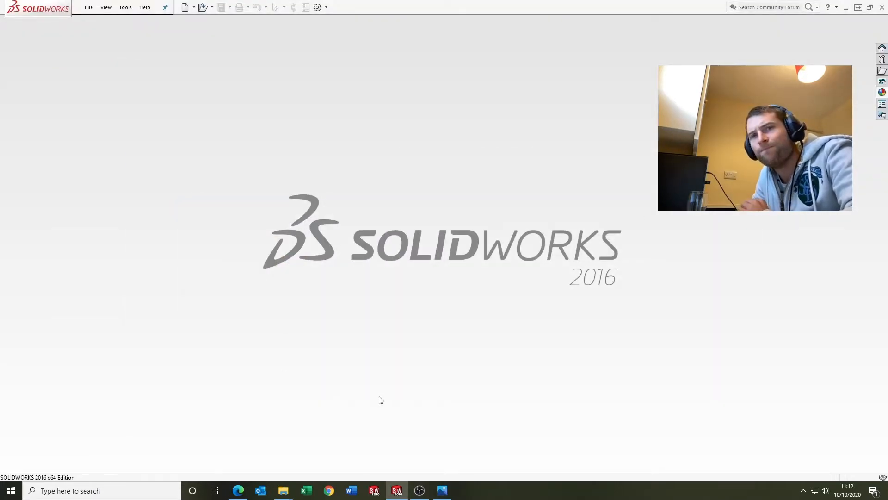
key("r")
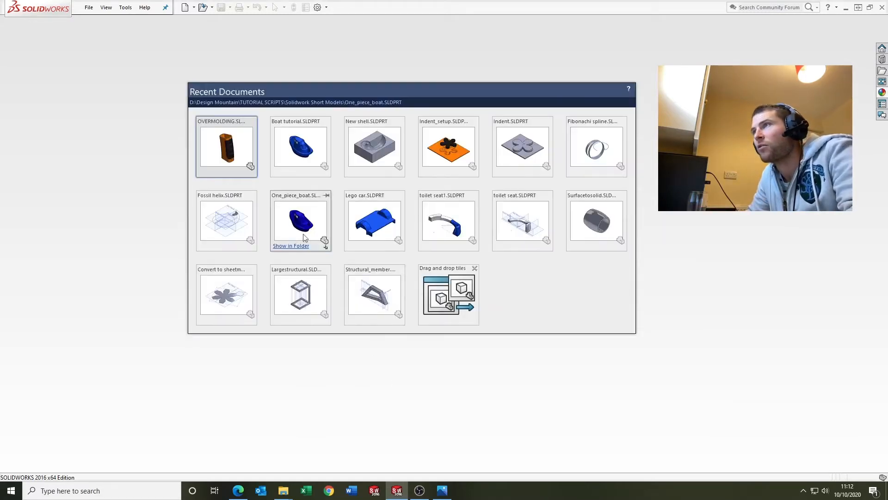
key("Return")
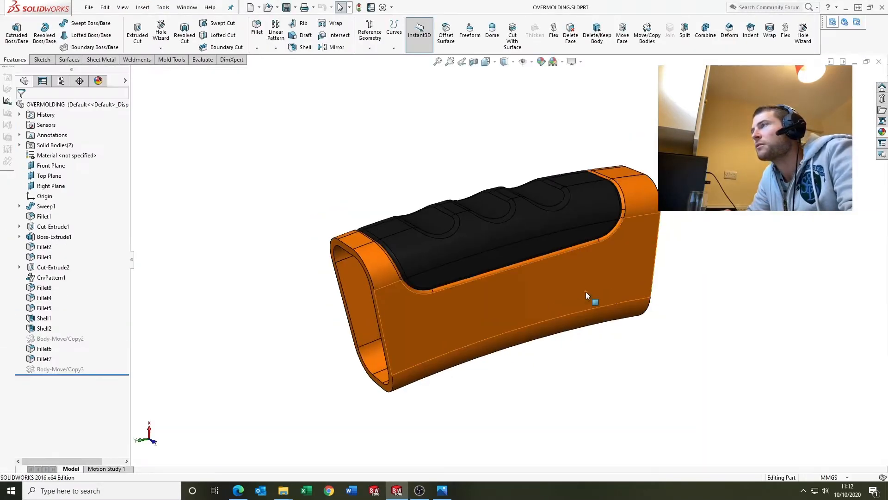
Examine the handle's interior in a section view through the Front Plane, and turn the section off.
middle_click_drag(640, 299, 472, 152)
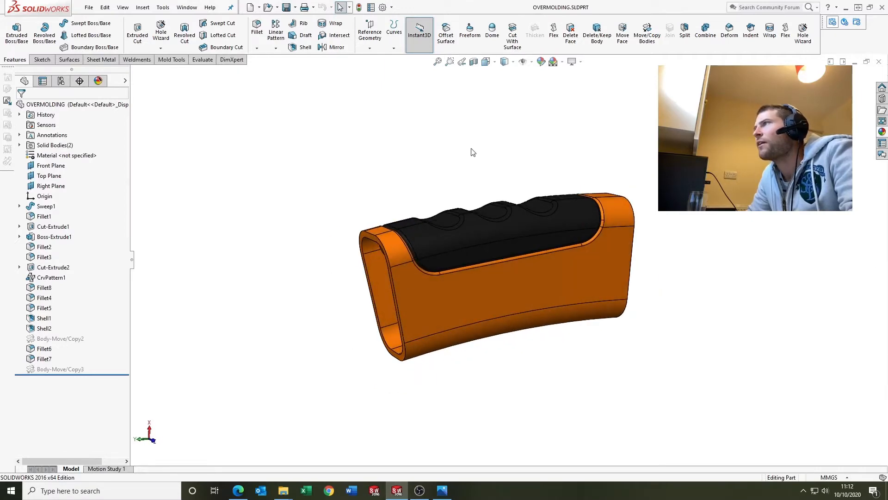
left_click(473, 62)
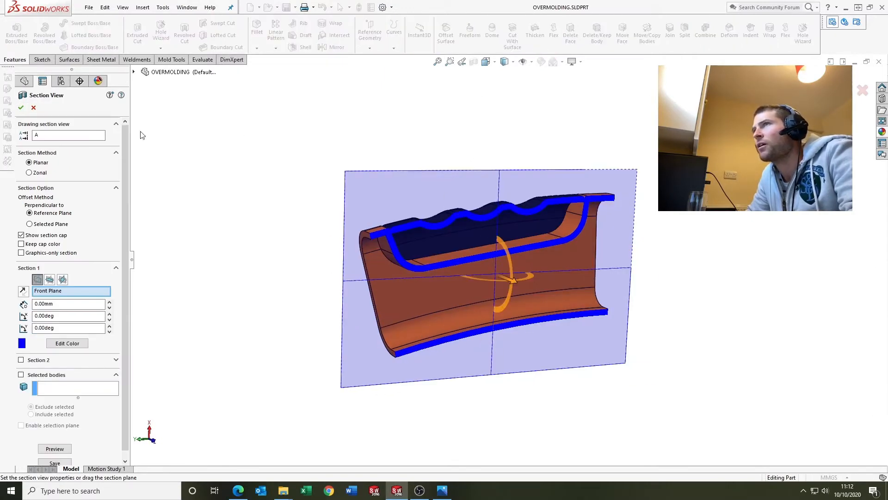
left_click(20, 110)
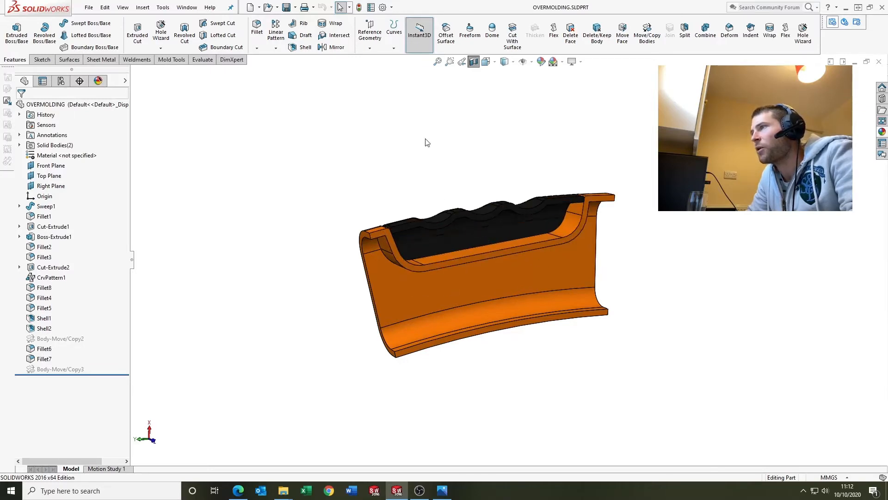
scroll(643, 303, "up", 2)
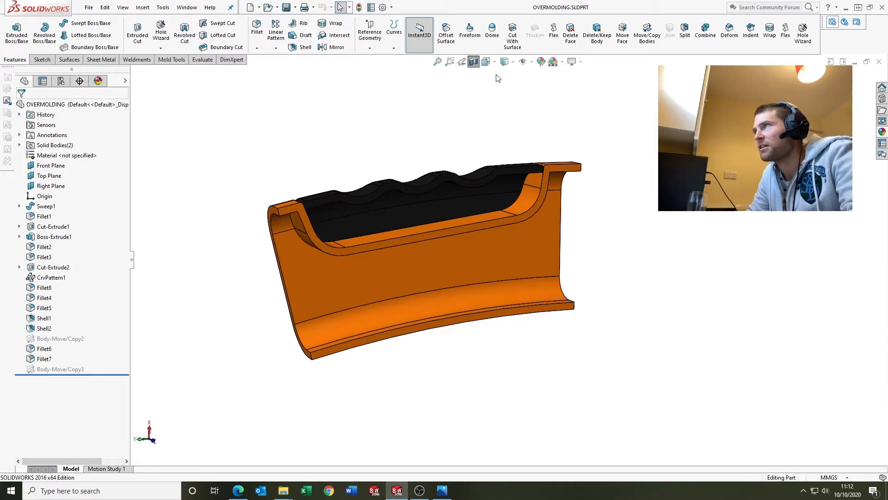
left_click(474, 62)
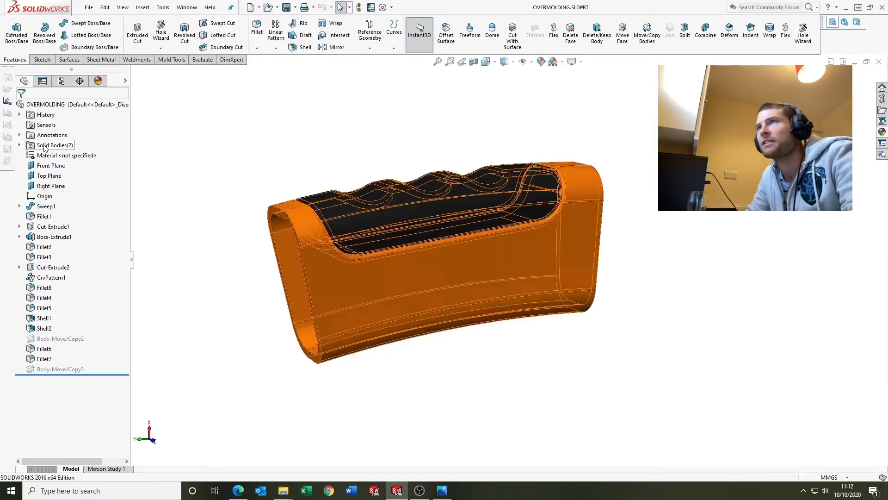
Roll the model back to directly after Shell1 and isolate the black grip body.
left_click(19, 145)
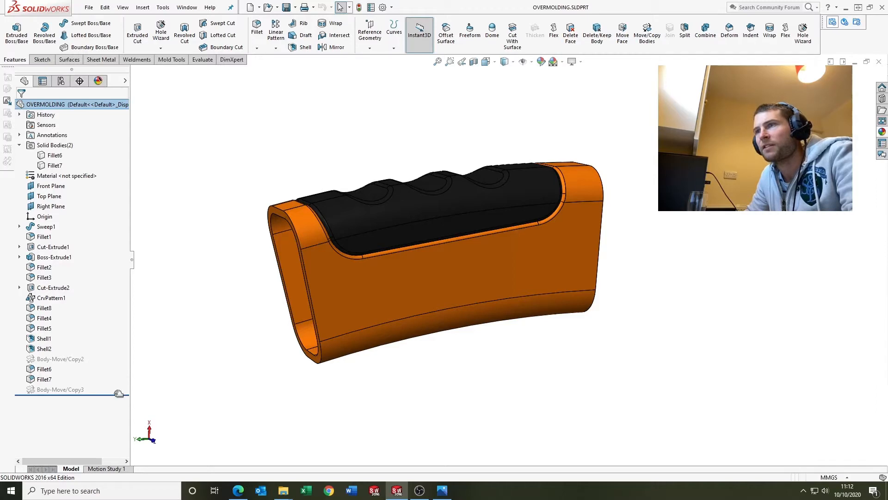
left_click_drag(118, 393, 112, 344)
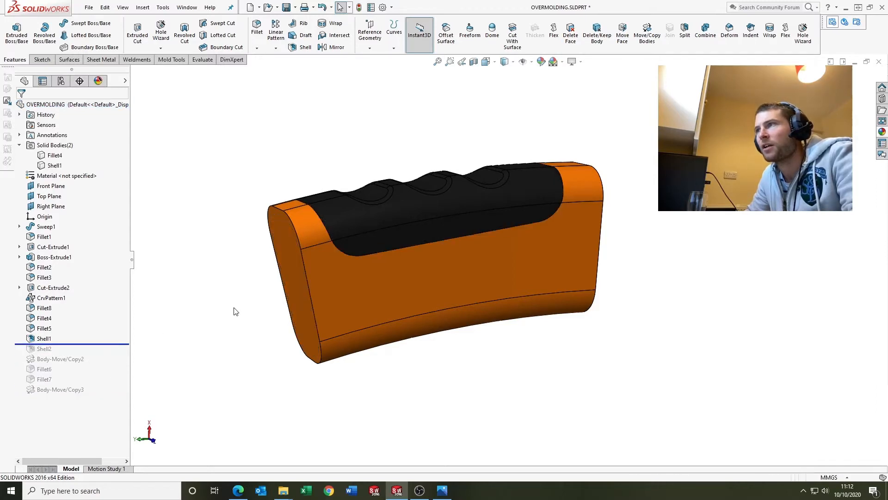
right_click(54, 165)
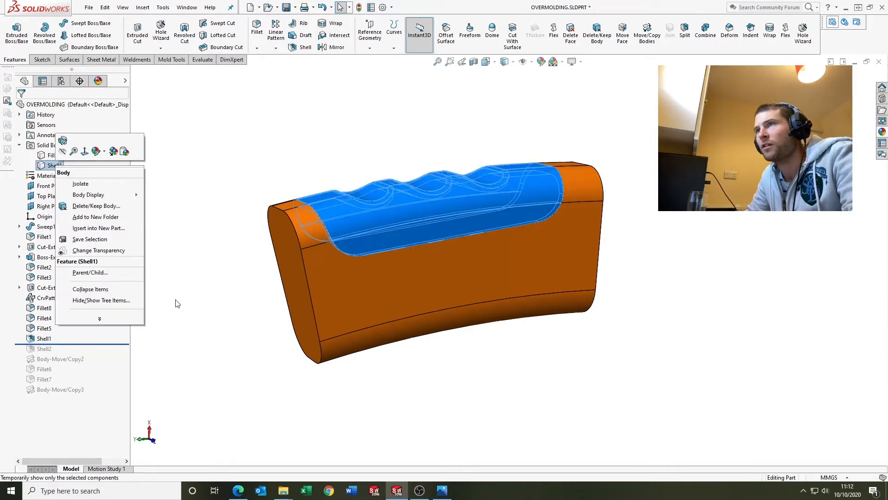
left_click(80, 184)
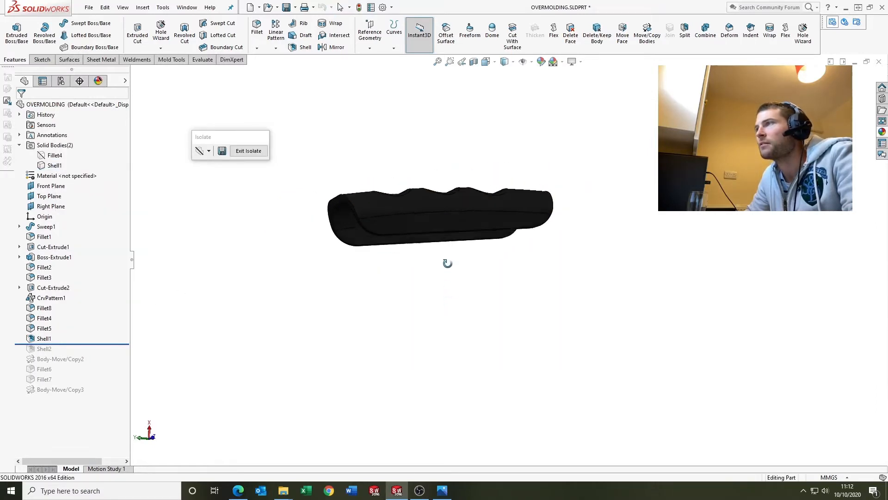
middle_click_drag(448, 262, 169, 90)
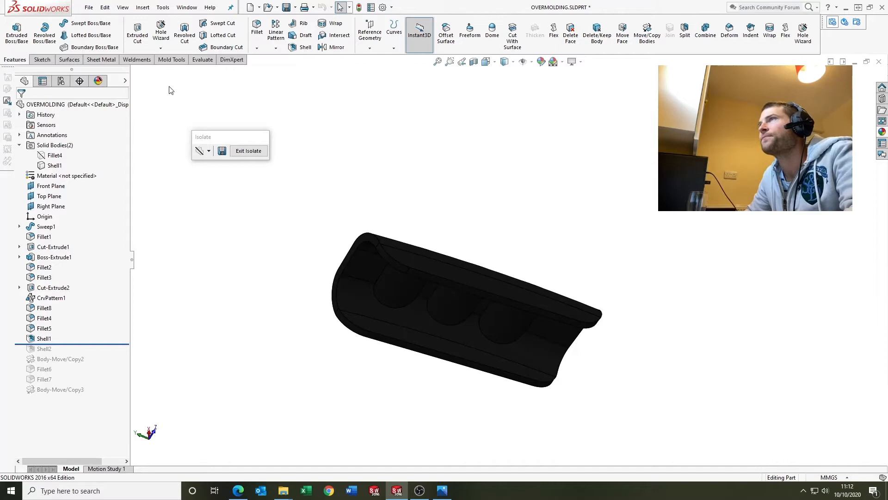
Copy all eleven inner faces of the black grip, including the three finger recesses, with a 0 mm Offset Surface.
left_click(69, 59)
middle_click_drag(556, 286, 554, 248)
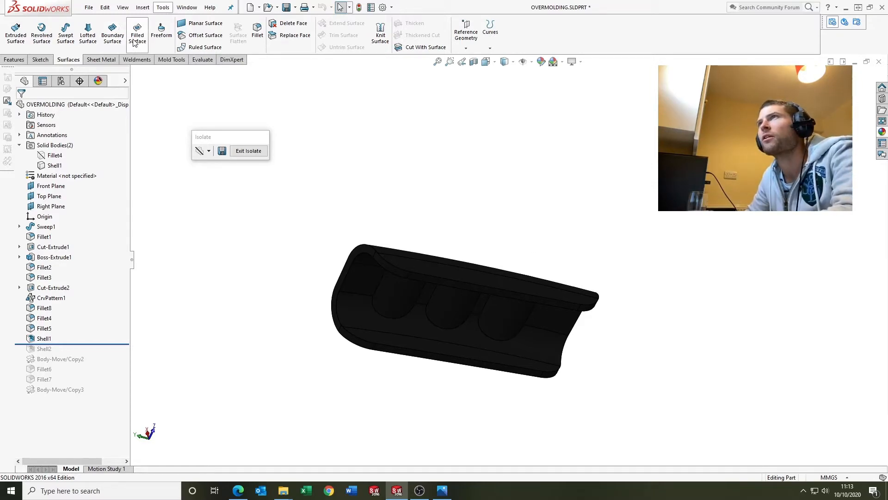
left_click(206, 35)
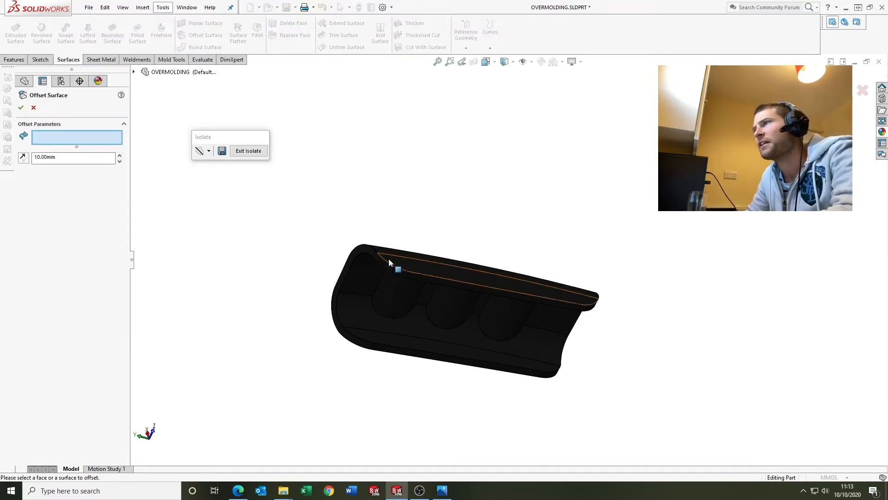
double_click(51, 157)
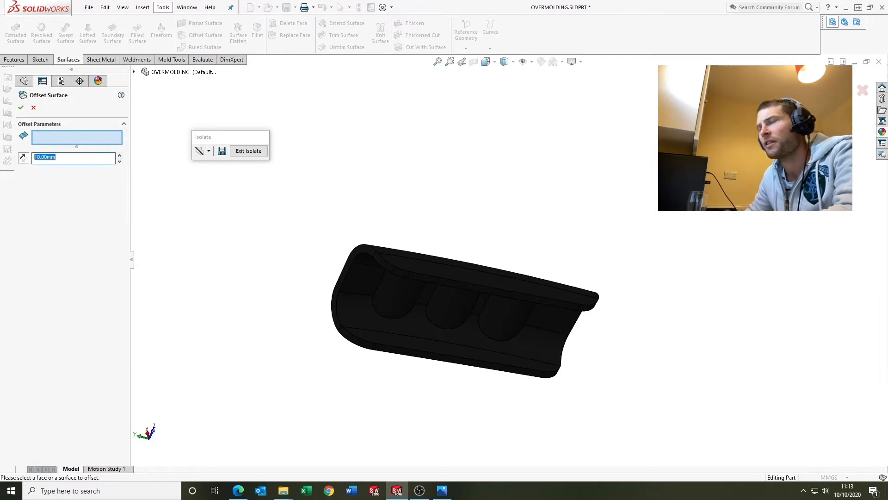
type("0")
key("Return")
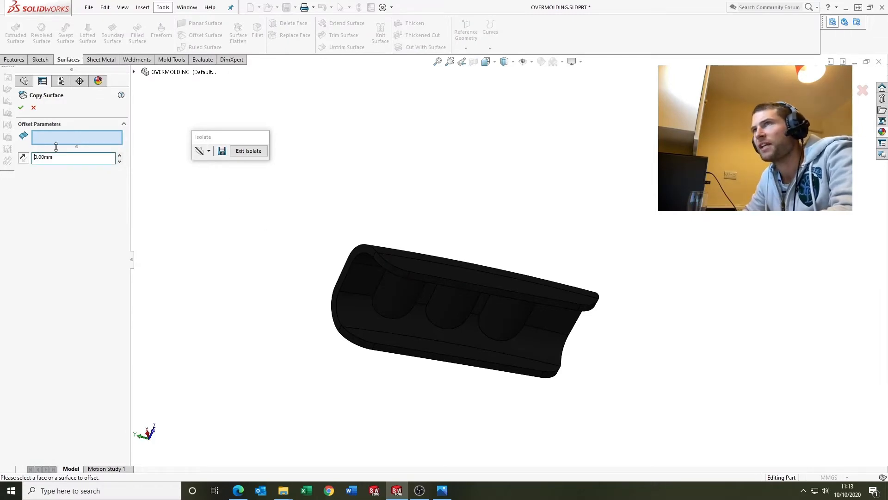
middle_click_drag(476, 297, 413, 204)
left_click(385, 235)
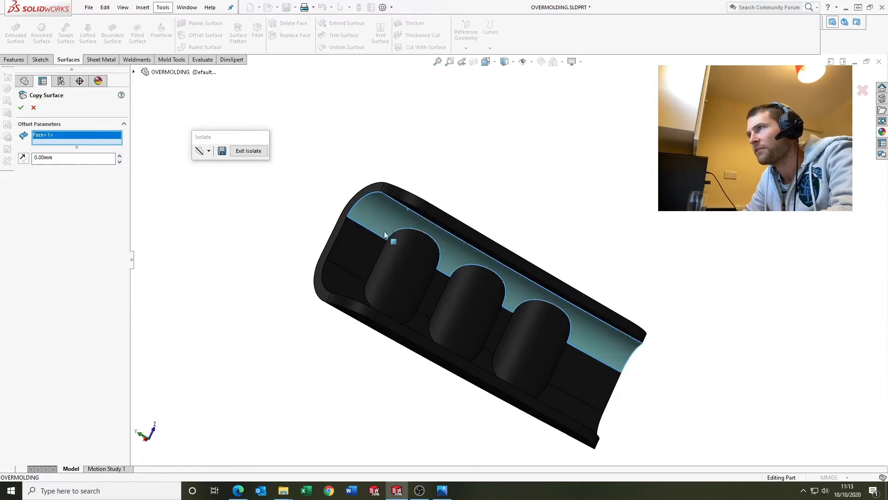
left_click(363, 254)
left_click(352, 279)
middle_click_drag(351, 278, 372, 349)
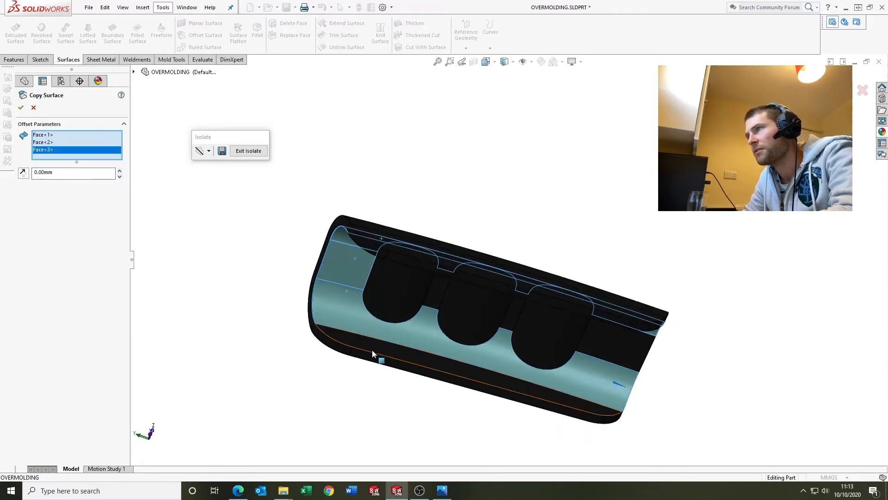
left_click(373, 347)
left_click(394, 296)
middle_click_drag(394, 296, 342, 322)
left_click(428, 320)
left_click(455, 310)
left_click(502, 320)
left_click(547, 320)
left_click(596, 319)
left_click(443, 253)
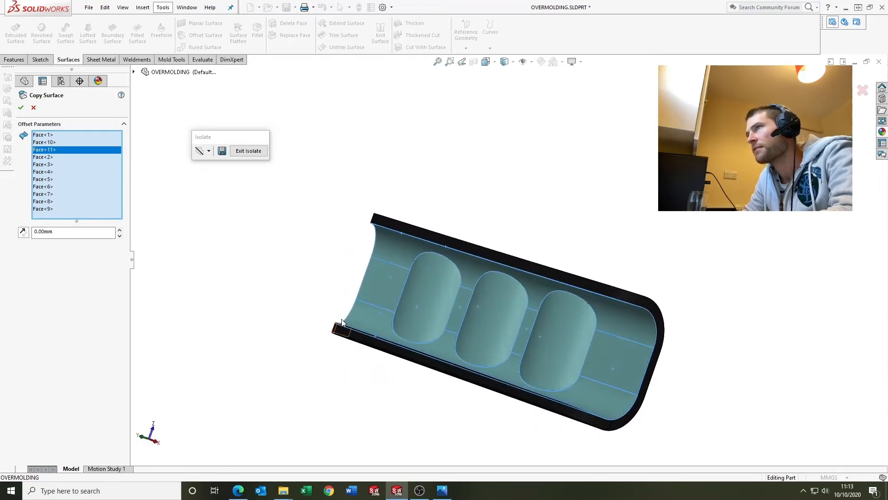
left_click(21, 108)
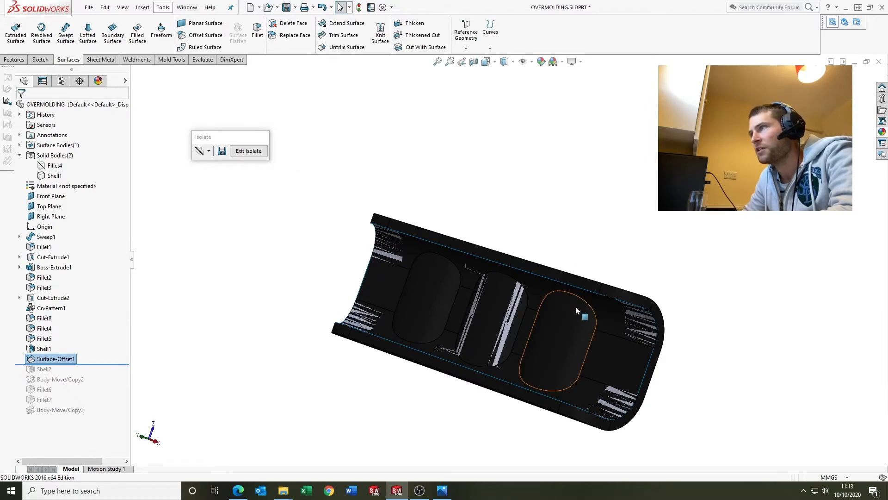
End the isolation of the black grip and isolate the orange handle body instead.
scroll(575, 307, "down", 2)
scroll(293, 250, "up", 1)
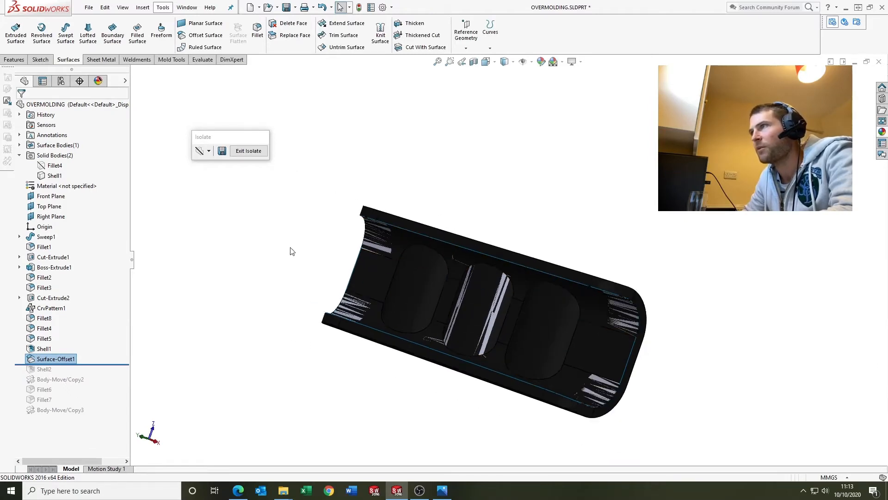
middle_click_drag(291, 251, 297, 260)
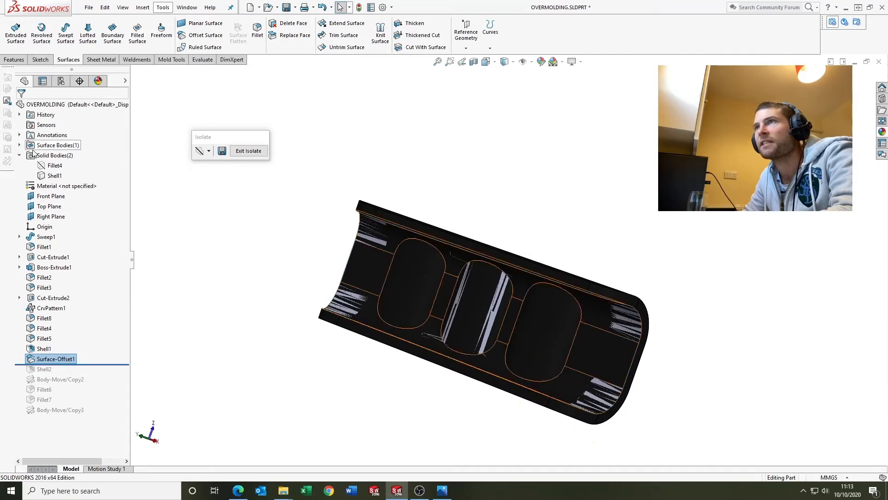
left_click(248, 151)
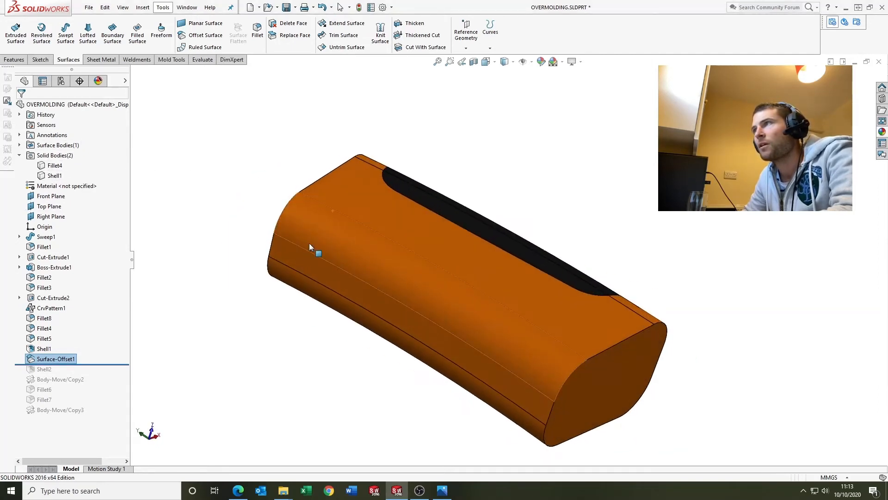
middle_click_drag(631, 197, 450, 229)
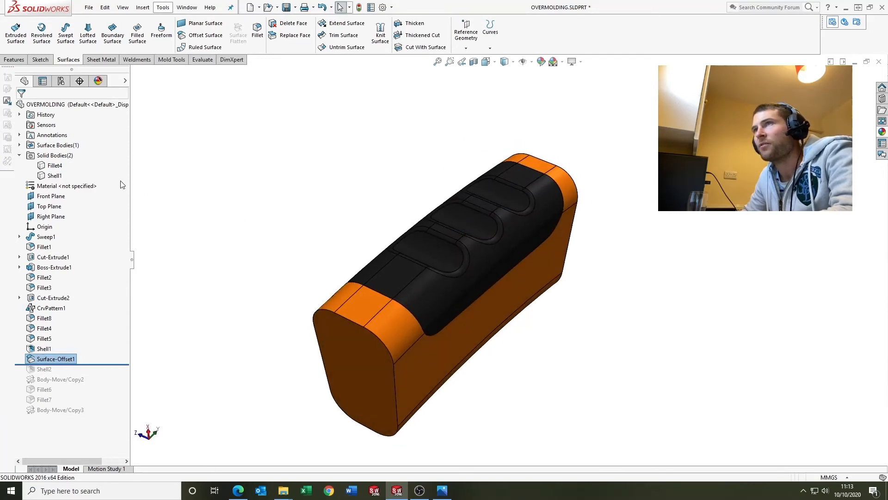
left_click(360, 296)
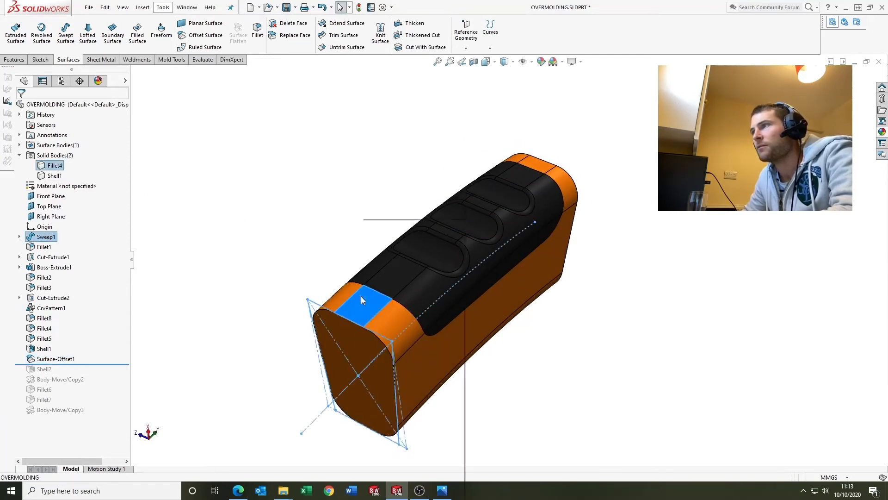
right_click(361, 296)
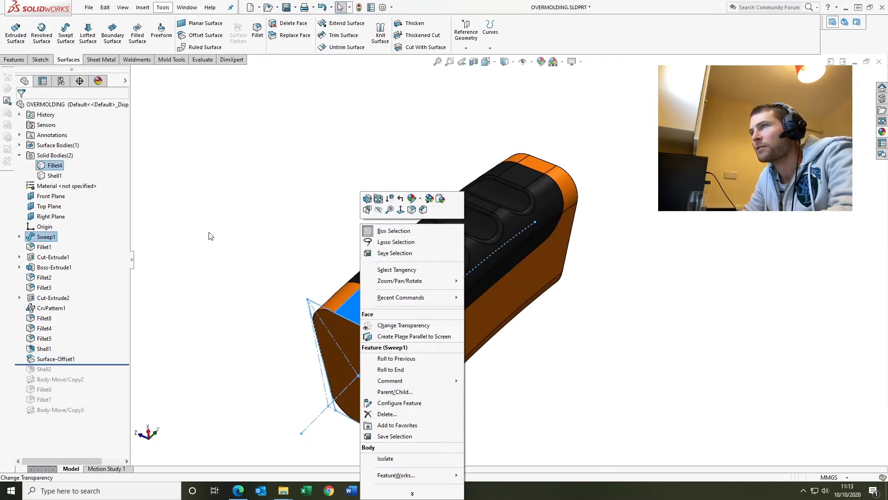
right_click(54, 165)
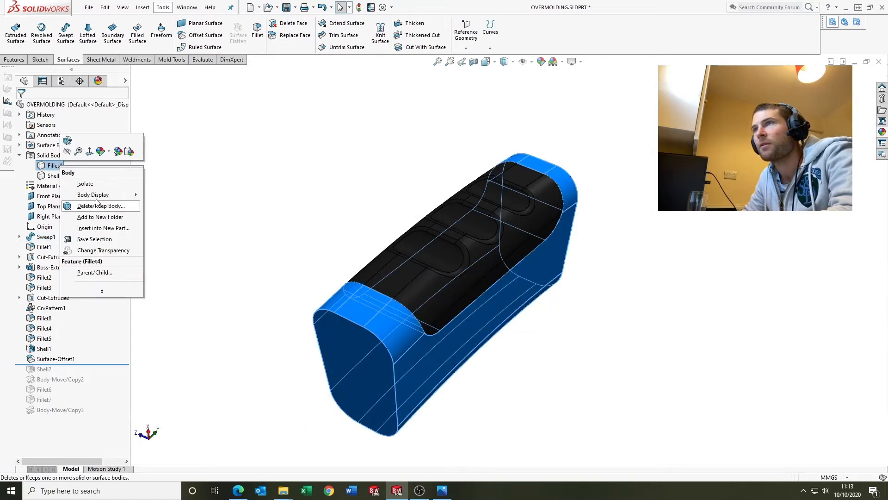
left_click(85, 184)
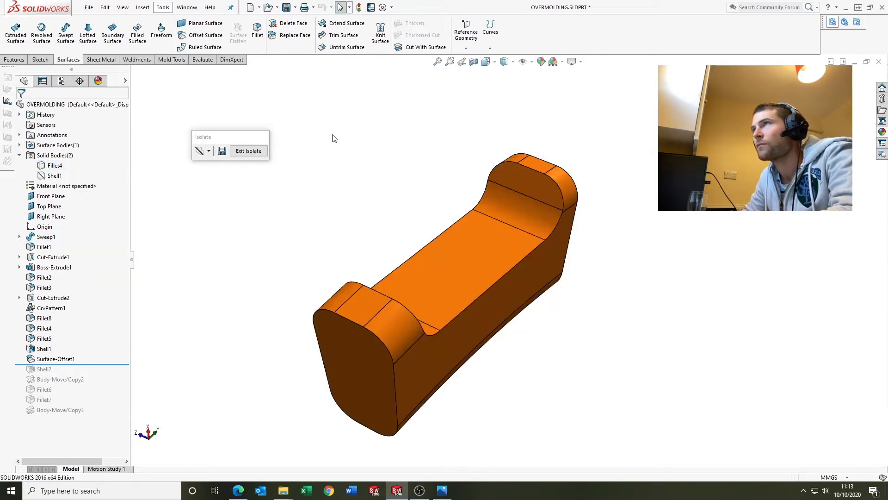
Copy the five faces of the orange handle's grip recess with a 0 mm Offset Surface.
left_click(214, 36)
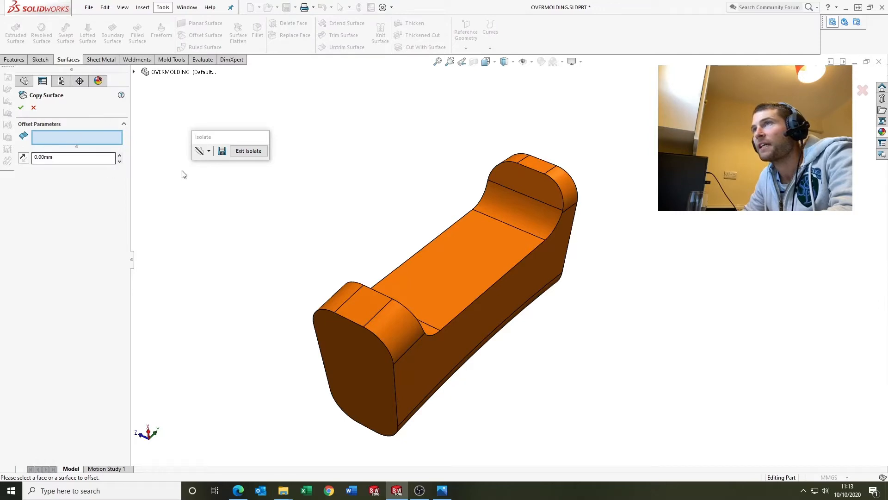
left_click(540, 184)
left_click(517, 207)
middle_click_drag(517, 206, 441, 293)
left_click(441, 293)
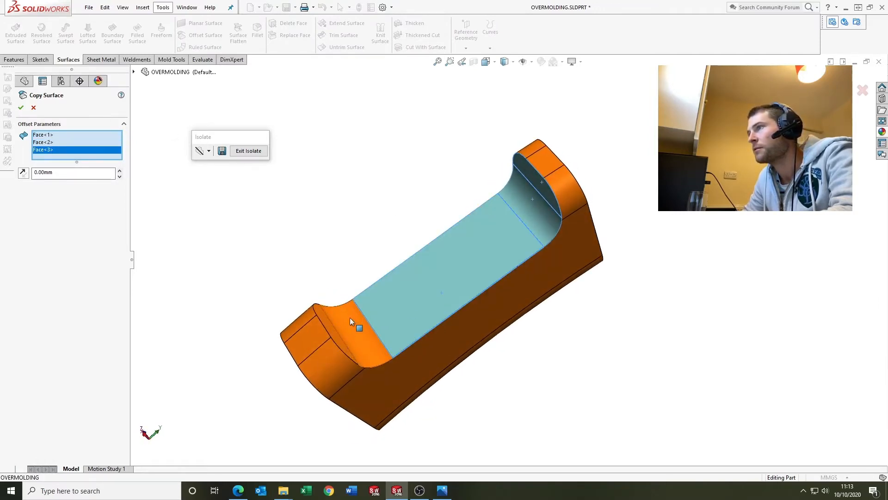
left_click(350, 317)
left_click(323, 317)
key("Return")
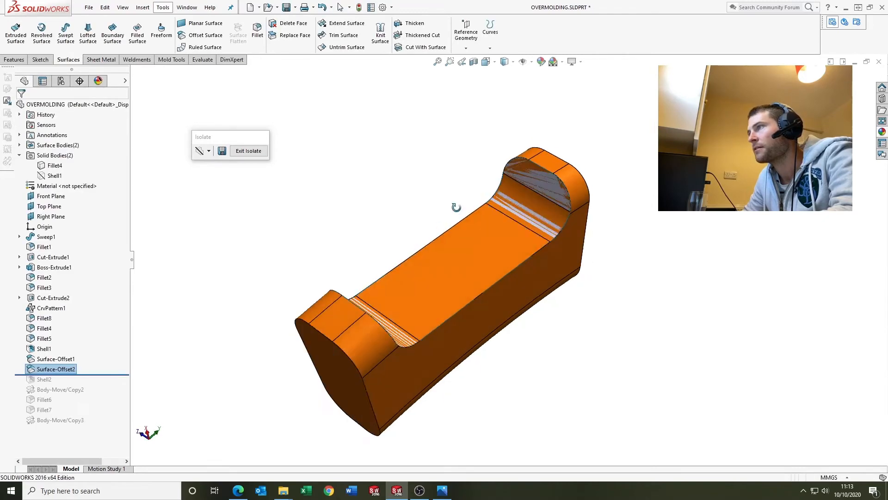
middle_click_drag(456, 207, 459, 192)
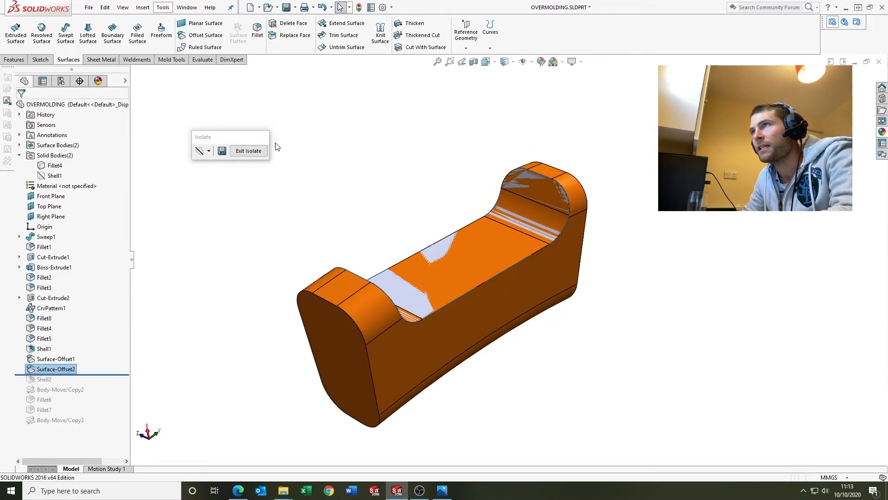
Exit the isolated display and hide all solid bodies so only the copied surfaces remain shown.
left_click(262, 151)
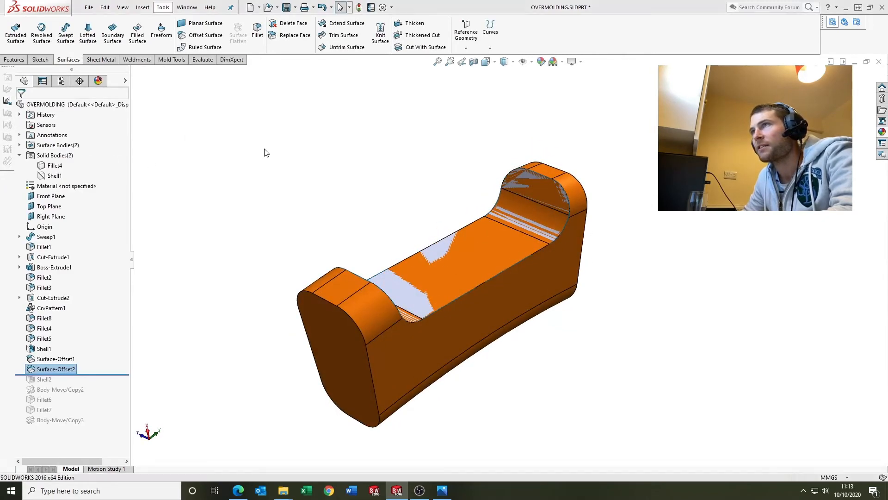
right_click(55, 155)
left_click(69, 144)
middle_click_drag(413, 244, 532, 188)
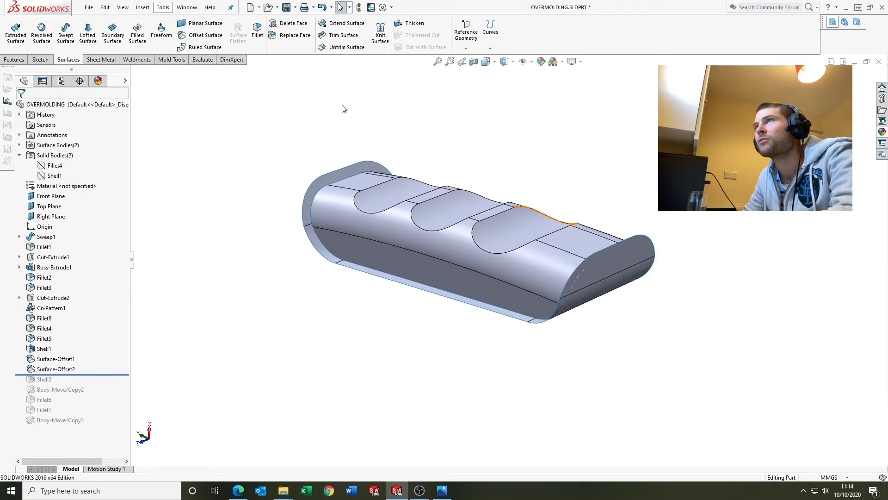
Trim the copied handle recess surface with the copied grip surface as trim tool, removing the rim outside it.
left_click(343, 35)
middle_click_drag(459, 266, 420, 221)
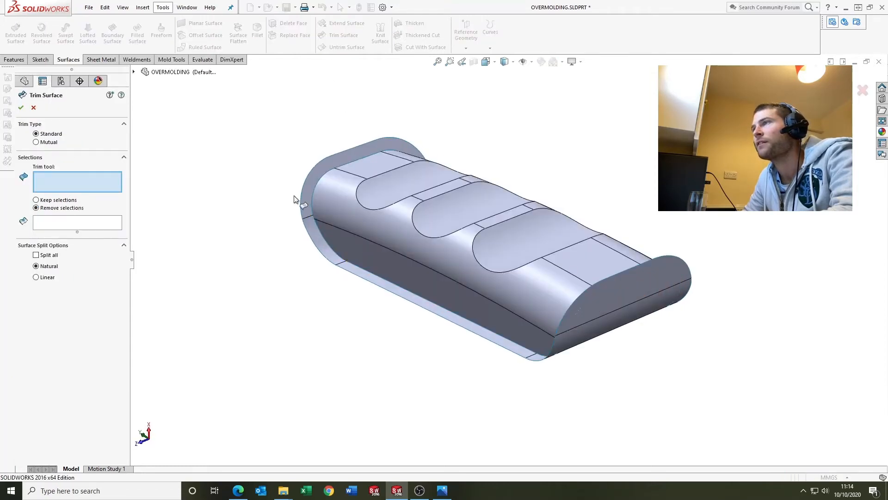
left_click(331, 211)
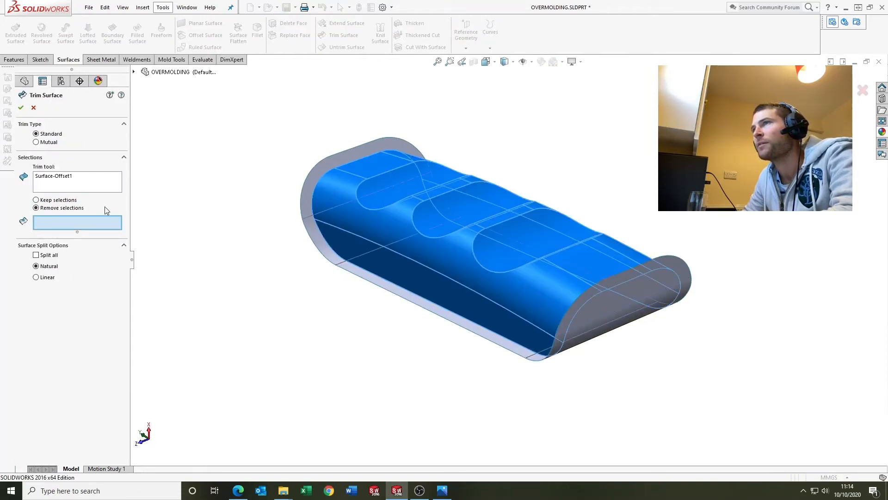
left_click(313, 182)
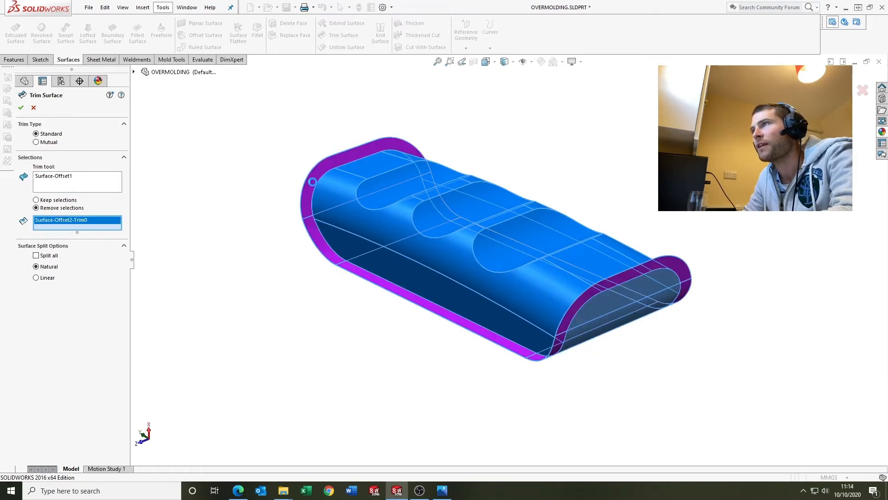
right_click(313, 182)
Knit the trimmed recess surface and the copied grip surface together.
mouse_move(324, 242)
middle_mouse_down()
mouse_move(384, 230)
mouse_move(452, 327)
mouse_move(468, 259)
mouse_move(456, 226)
mouse_move(462, 215)
mouse_move(484, 238)
middle_mouse_up()
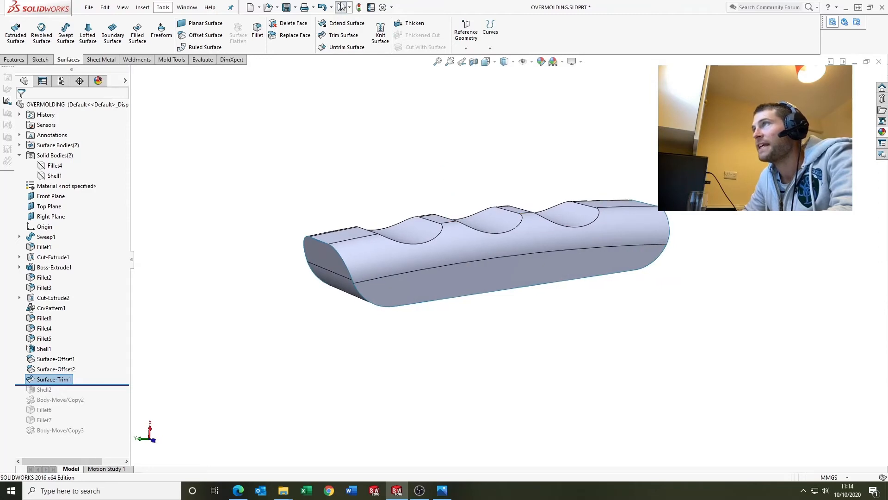
left_click(380, 32)
left_click(374, 240)
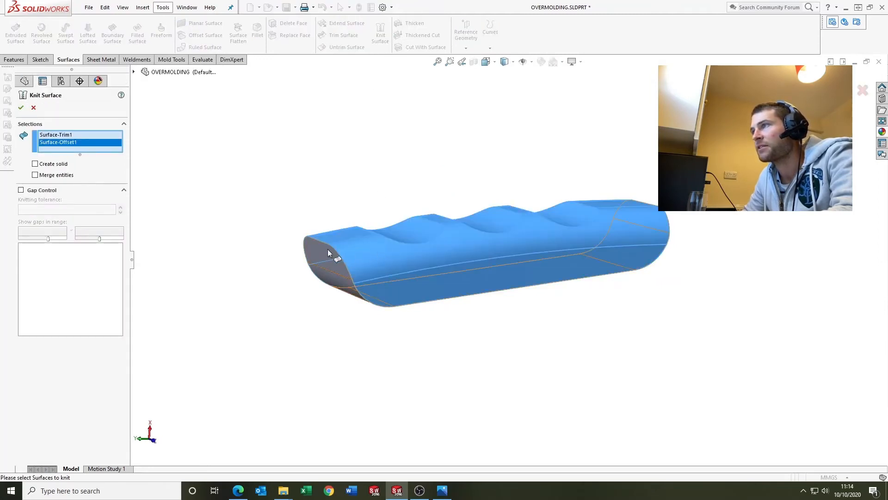
middle_click_drag(387, 269, 367, 237)
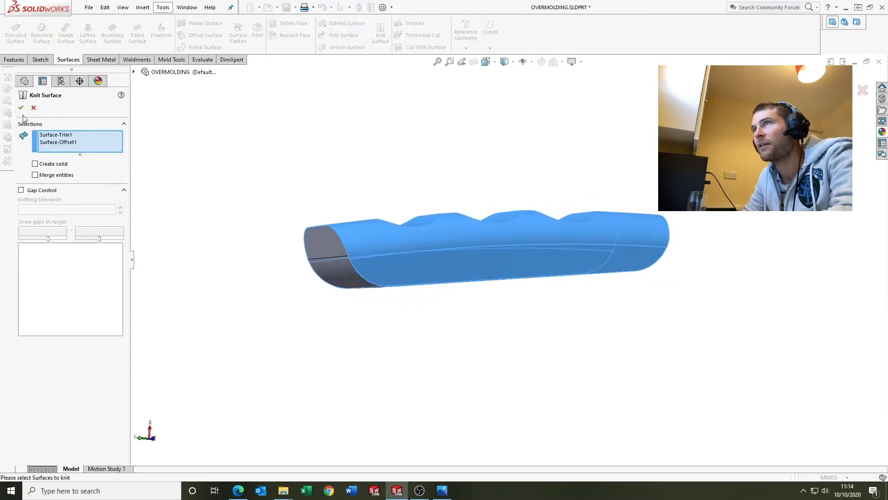
key("Return")
Edit the knit feature to create a solid from the closed surfaces.
middle_click_drag(418, 188, 417, 204)
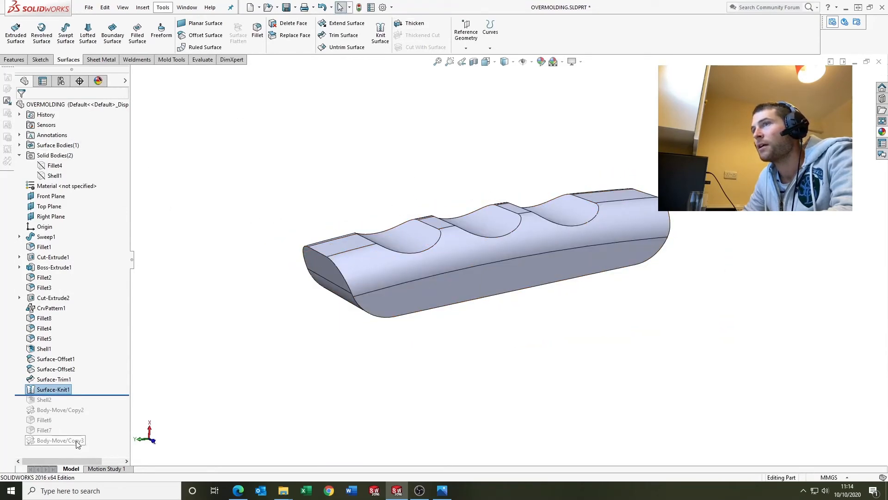
right_click(47, 391)
left_click(55, 269)
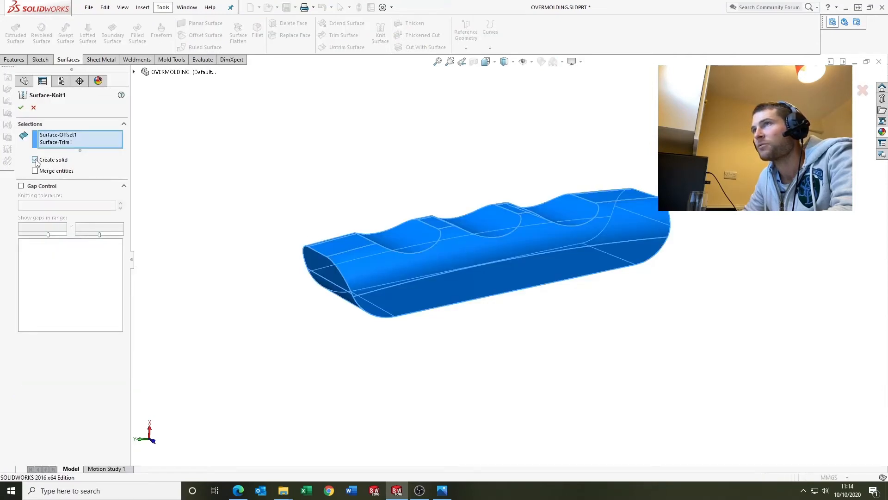
left_click(21, 109)
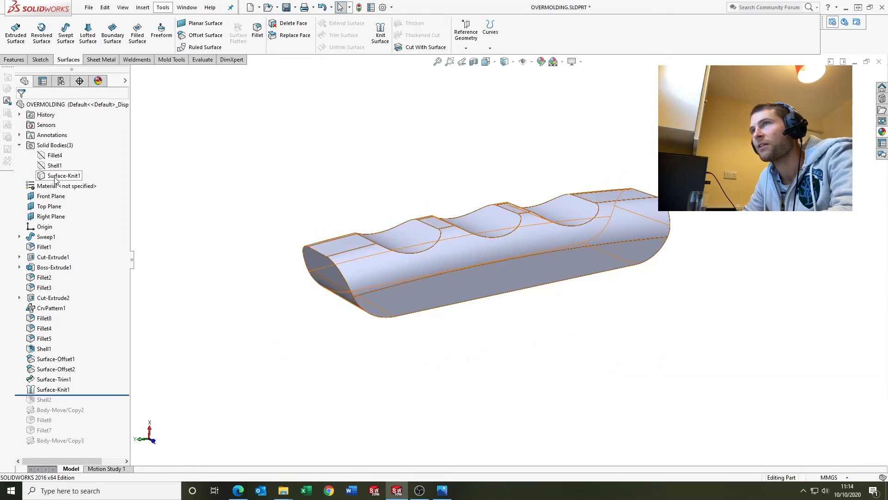
Show the hidden orange handle body alongside the knitted solid.
left_click(51, 156)
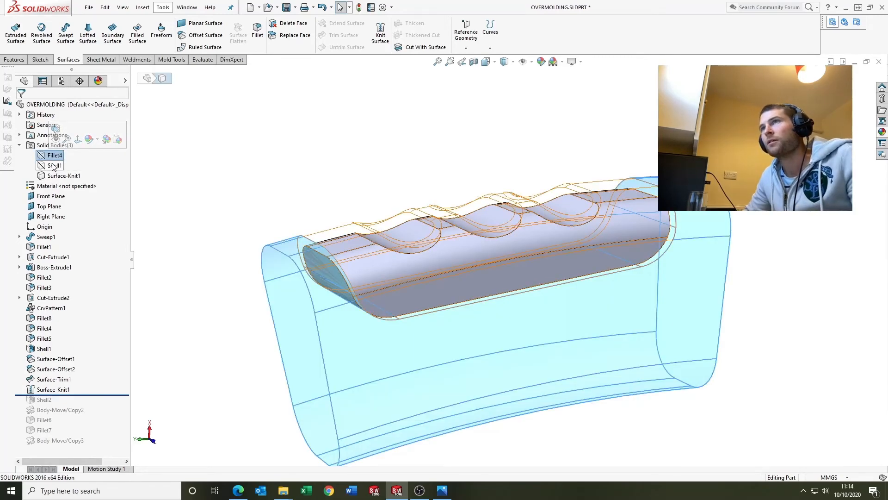
right_click(53, 157)
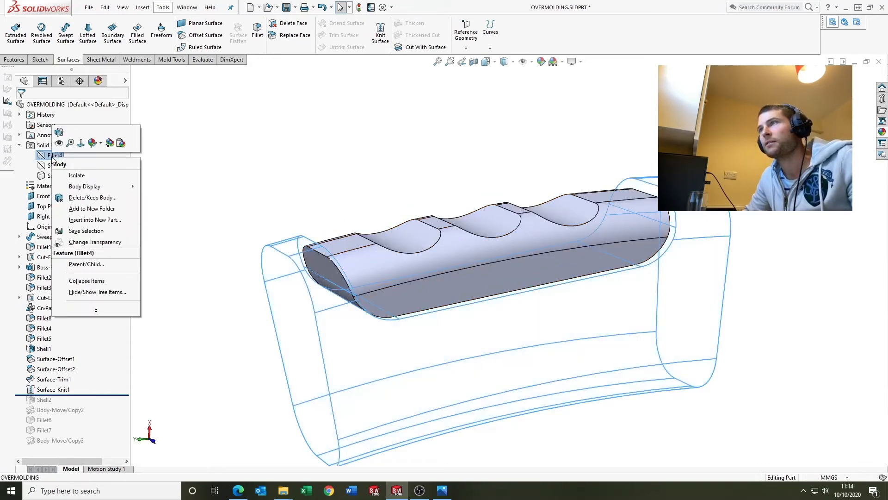
left_click(59, 142)
left_click(371, 145)
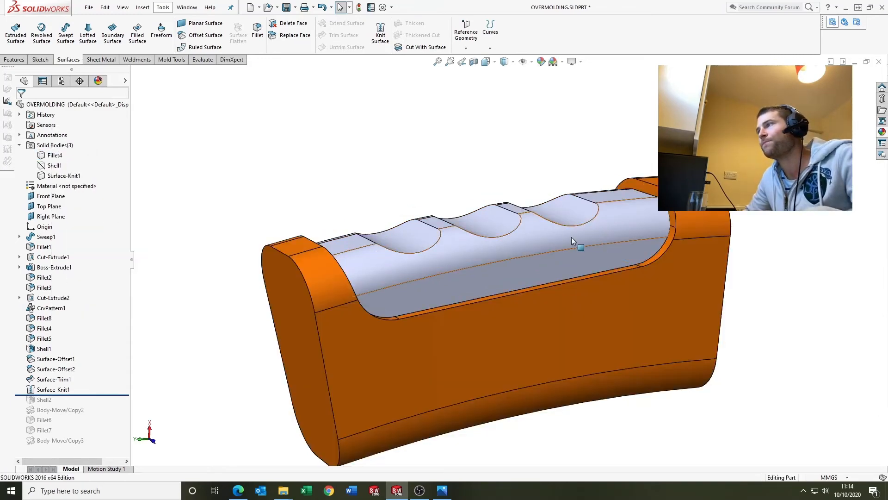
Combine the orange handle body and the knitted solid into one body.
middle_click_drag(575, 244, 563, 262)
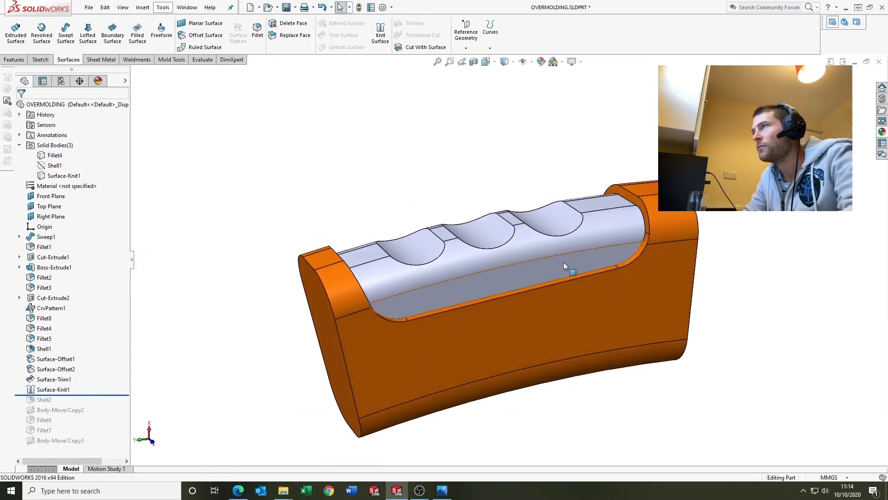
left_click(14, 59)
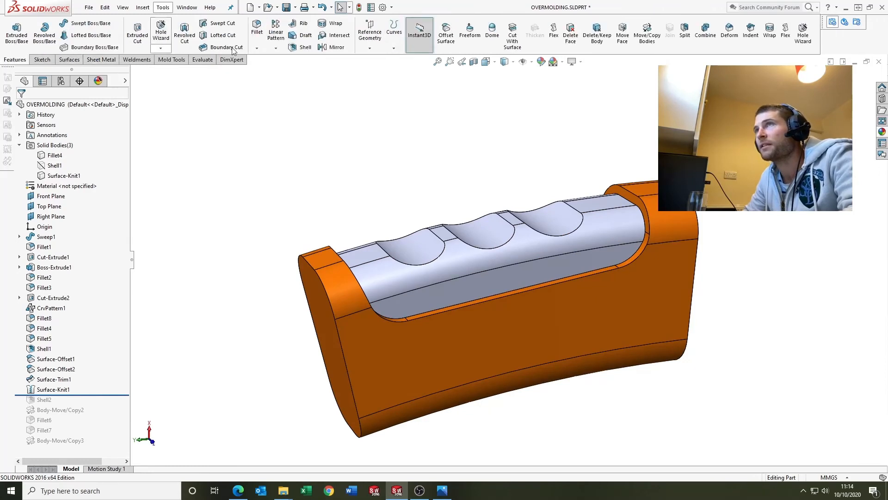
left_click(706, 30)
left_click(625, 210)
left_click(668, 210)
right_click(667, 211)
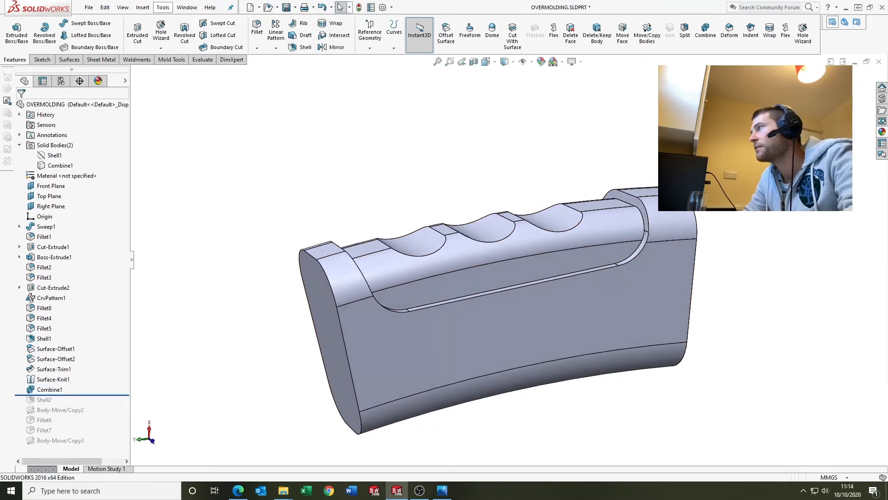
Apply the green medium gloss plastic appearance to the whole combined body.
left_click(882, 131)
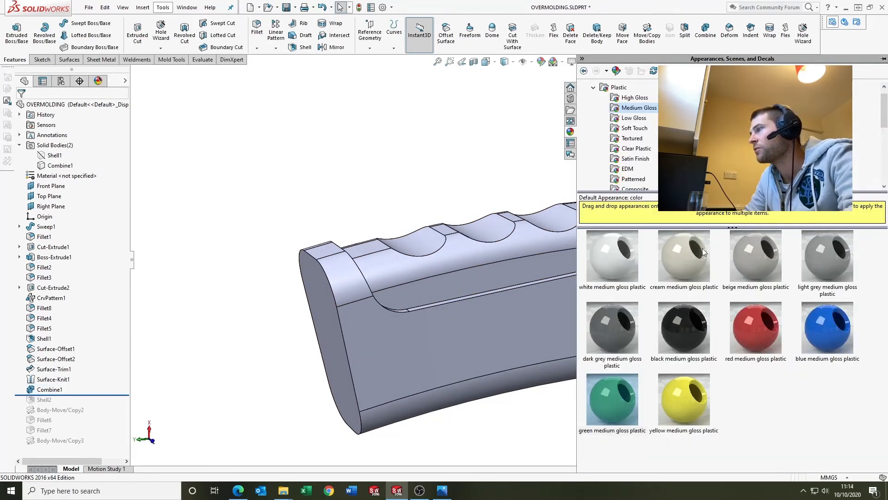
left_click_drag(615, 405, 407, 317)
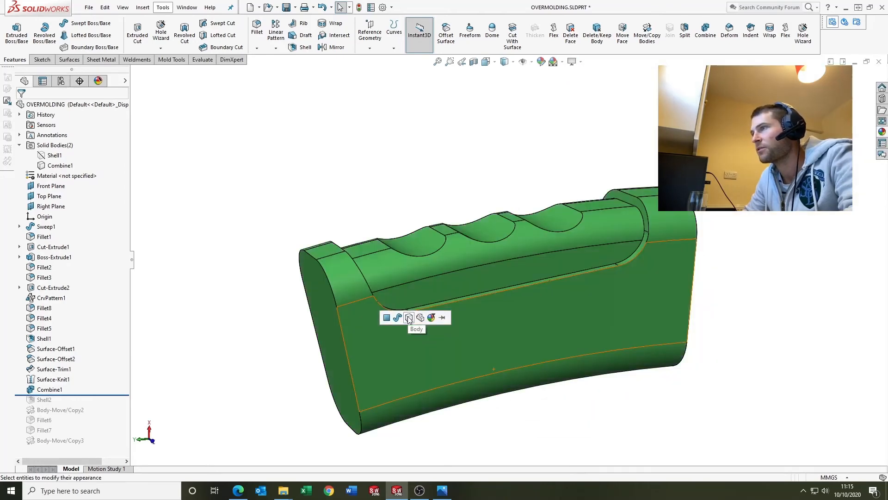
left_click(408, 317)
Change the color of the combined body's green plastic appearance to orange, RGB 232, 113, 8.
left_click(98, 80)
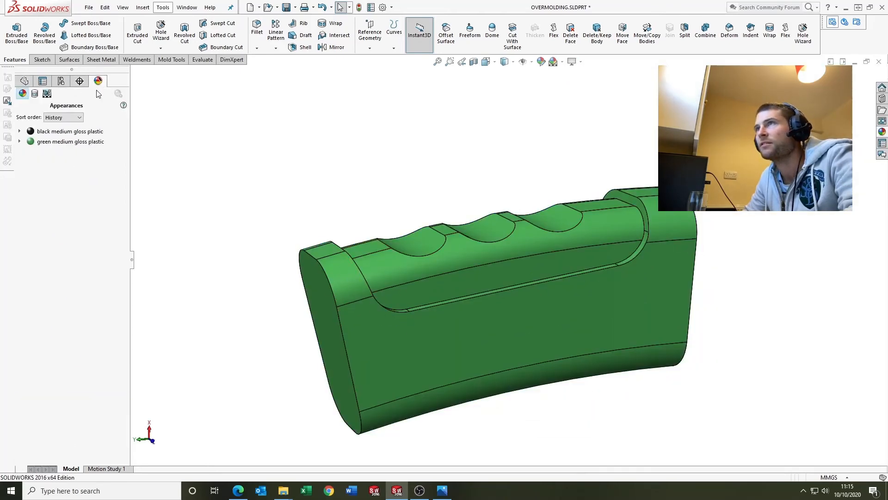
right_click(59, 141)
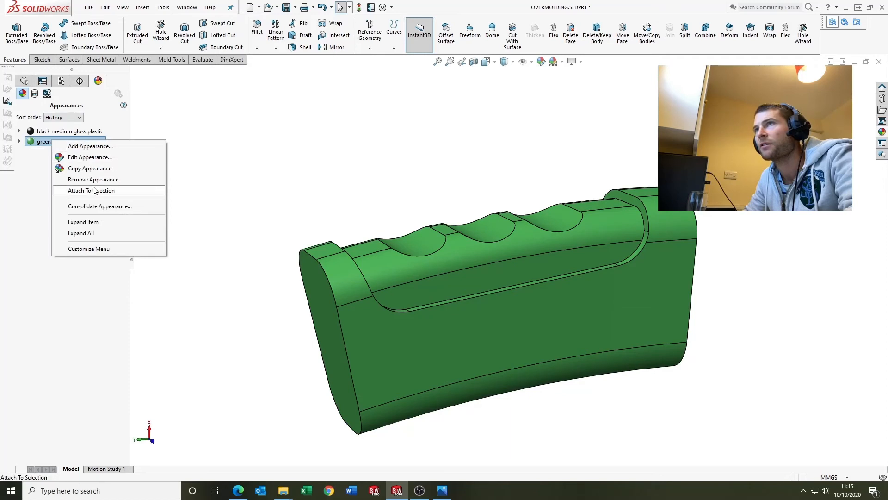
left_click(88, 157)
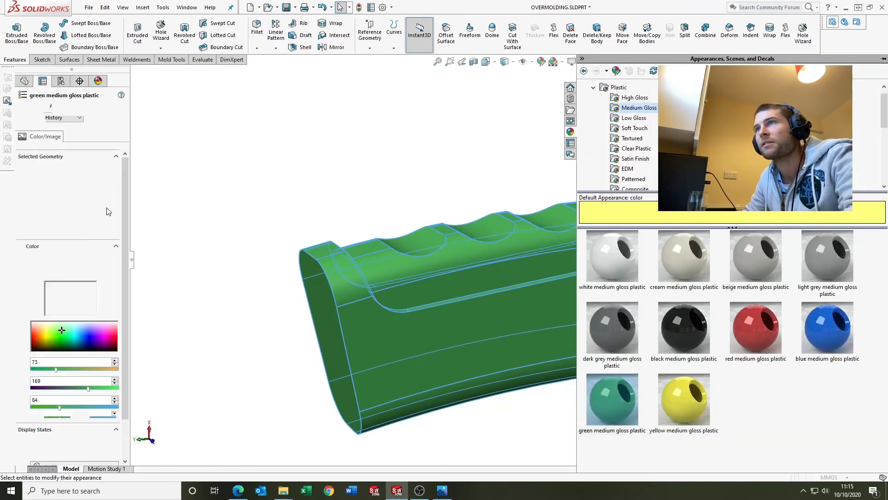
left_click(55, 300)
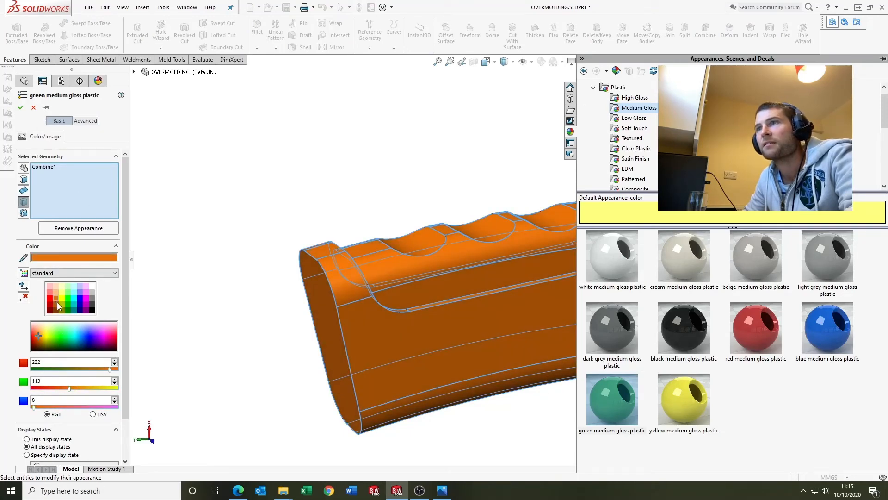
left_click(20, 107)
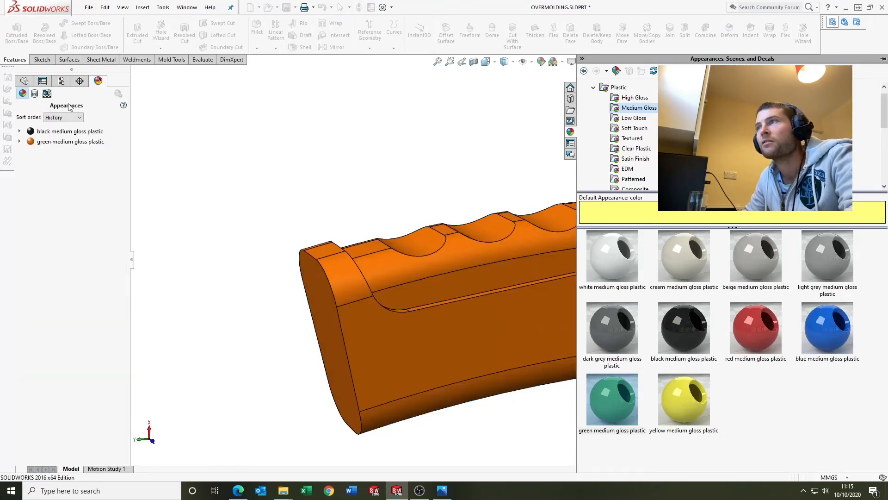
scroll(555, 344, "up", 2)
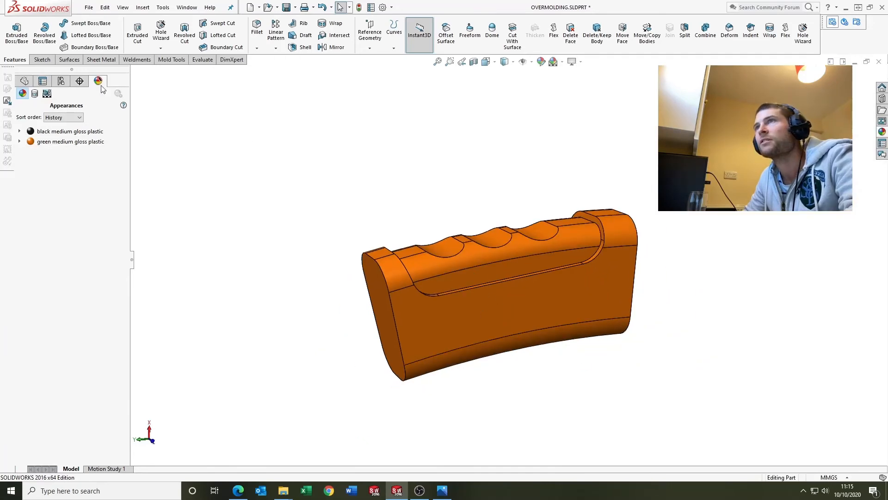
Show the hidden black grip body and roll the feature history forward to the end.
left_click(25, 82)
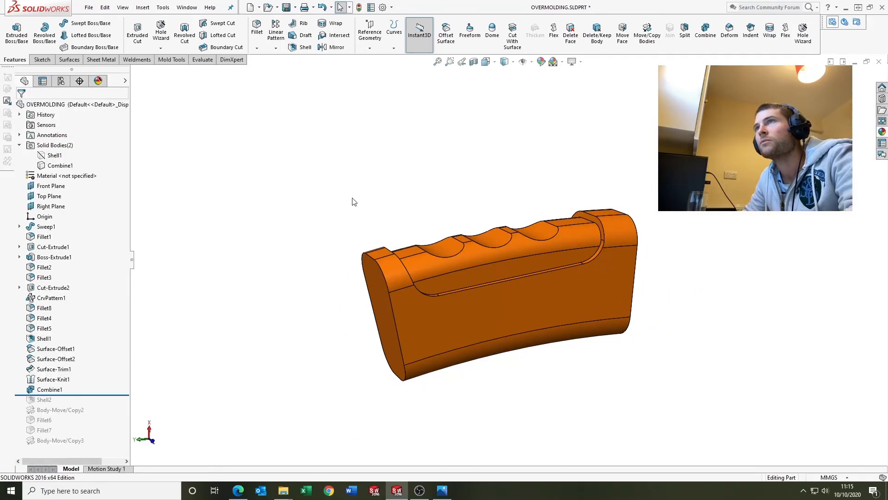
right_click(55, 156)
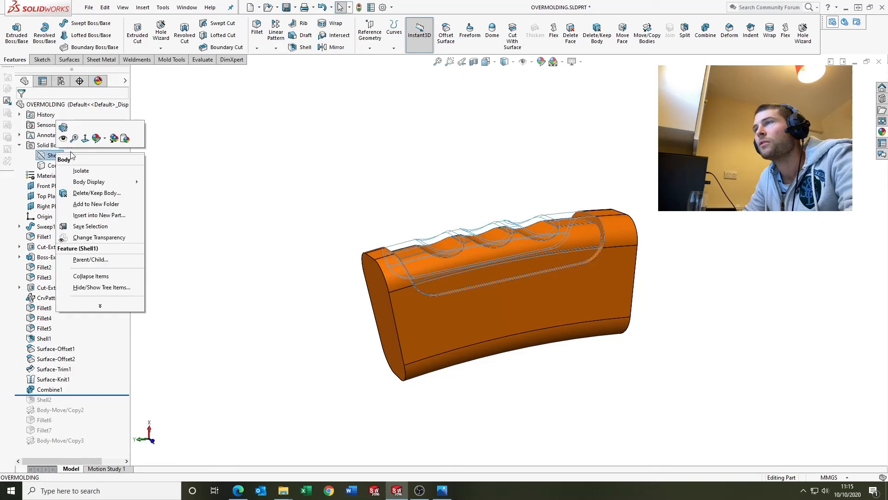
left_click(66, 141)
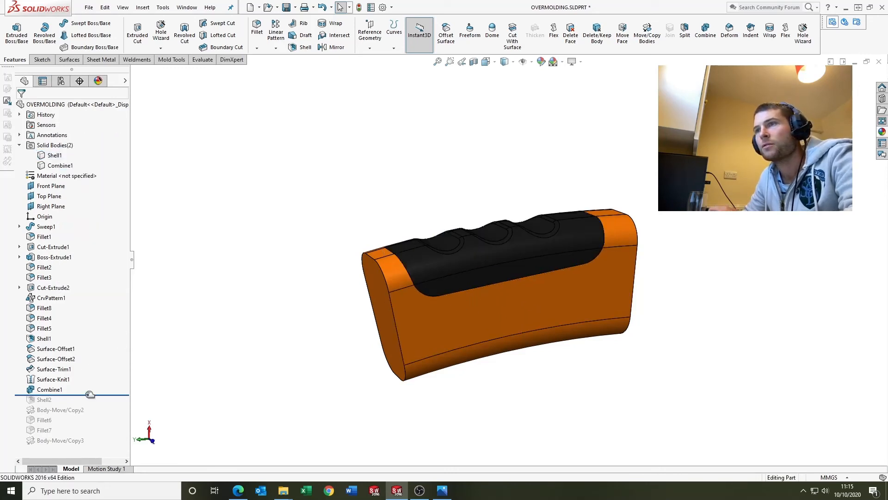
left_click_drag(88, 394, 88, 444)
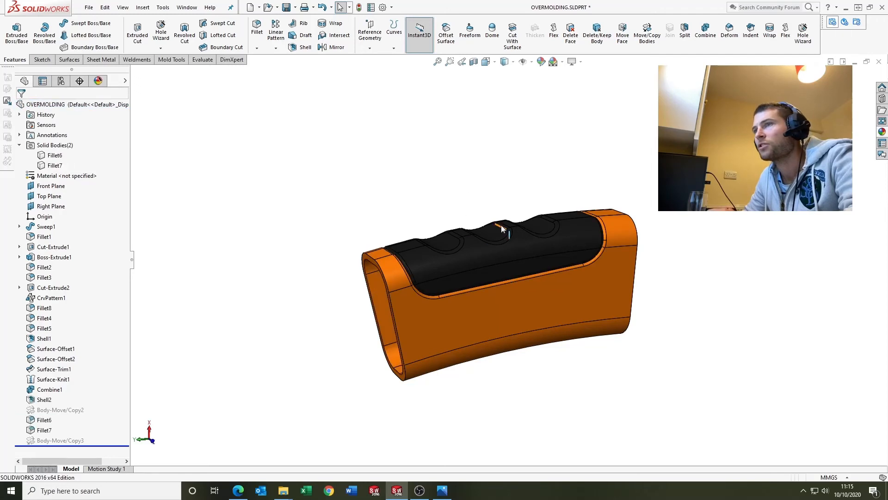
Section the model along the Front Plane, examine the orange wall beneath the black grip, and turn the section view off.
left_click(474, 61)
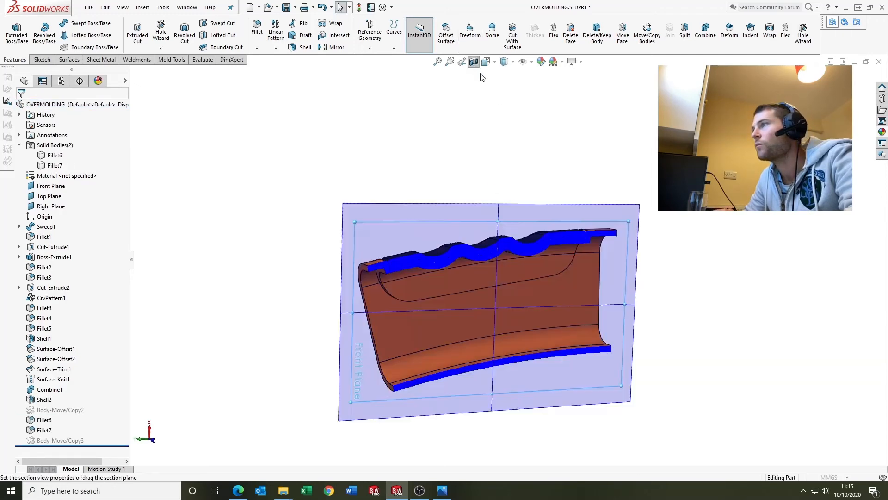
scroll(458, 275, "down", 3)
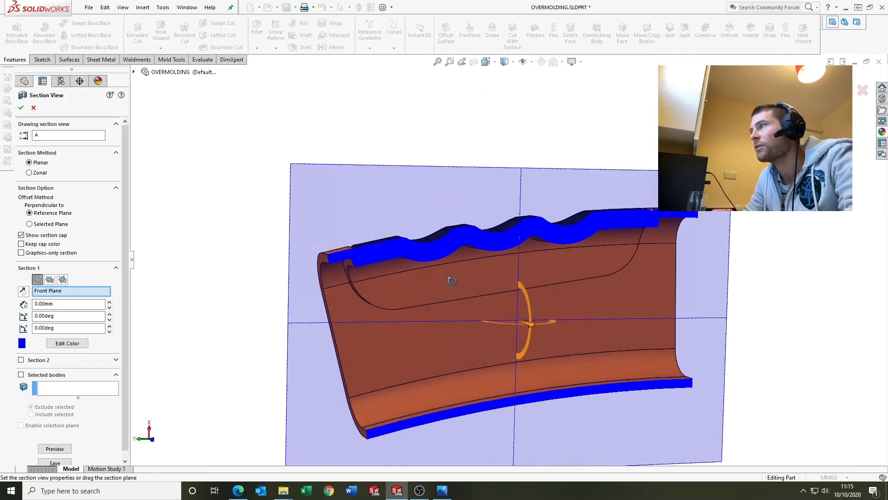
left_click(21, 107)
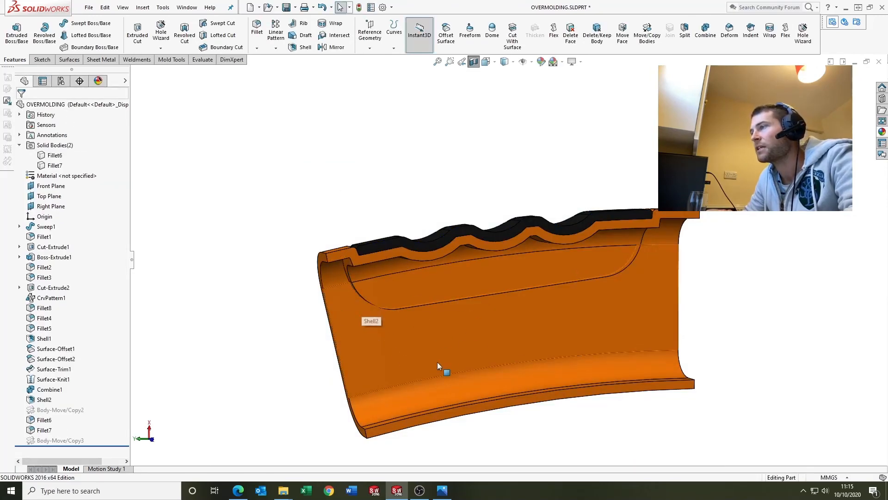
middle_click_drag(437, 362, 502, 354)
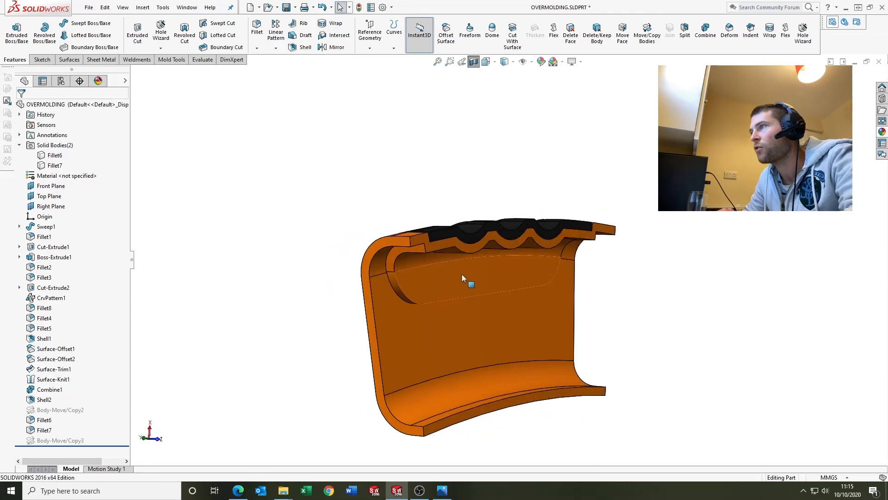
scroll(373, 257, "down", 5)
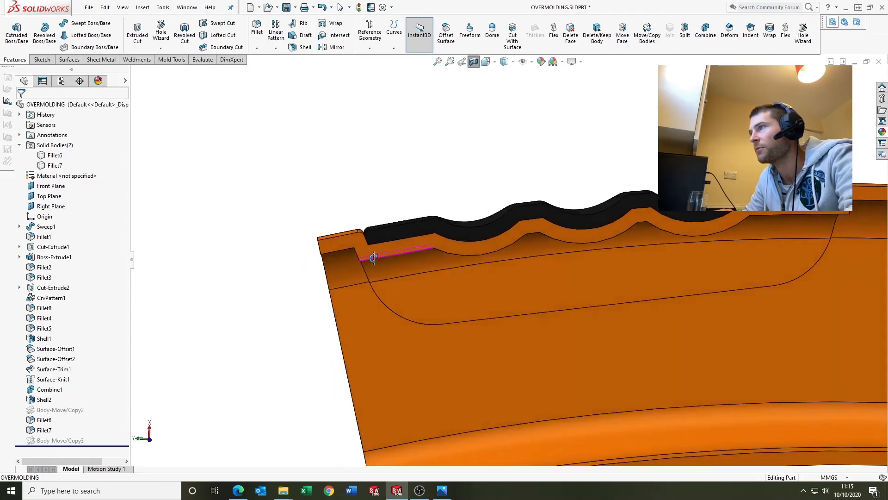
middle_click_drag(374, 257, 486, 329)
scroll(510, 257, "up", 4)
middle_click_drag(607, 262, 584, 293)
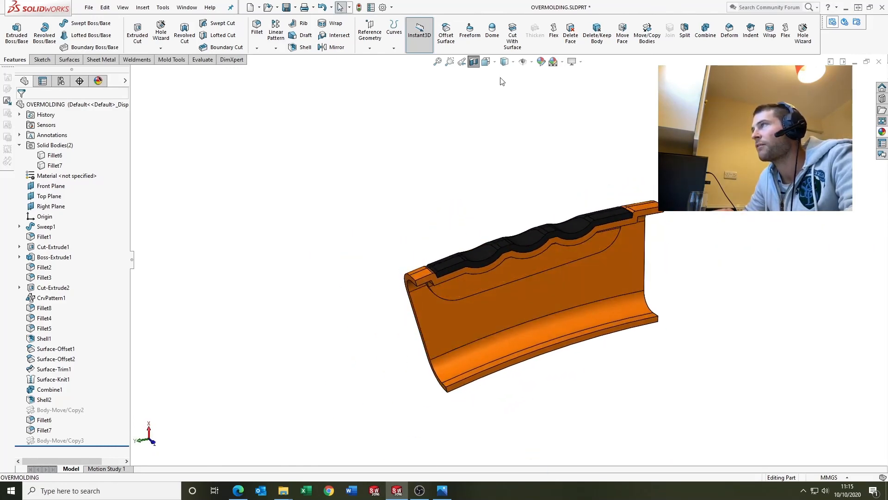
left_click(473, 62)
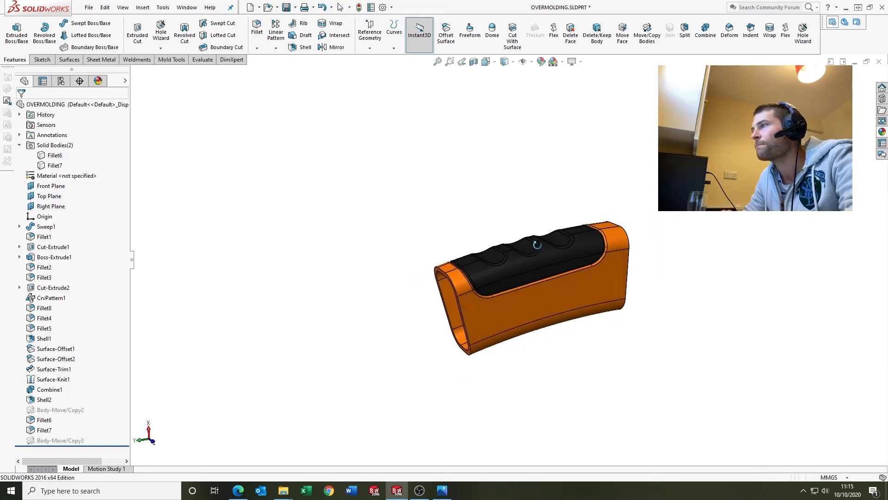